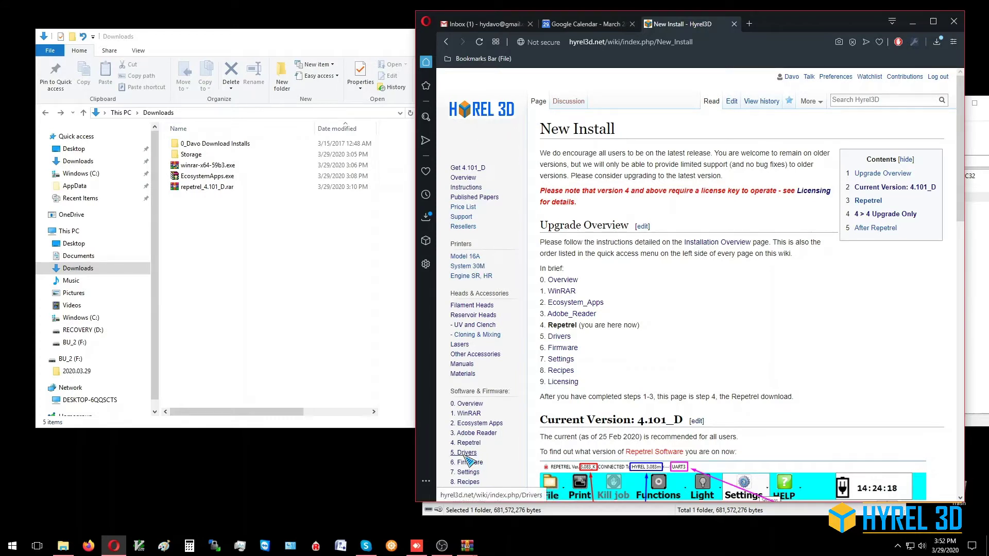
Go to the wiki's '5. Drivers' page and download _RUN_ME_ON_NEW_INSTALL.rar.
click(467, 453)
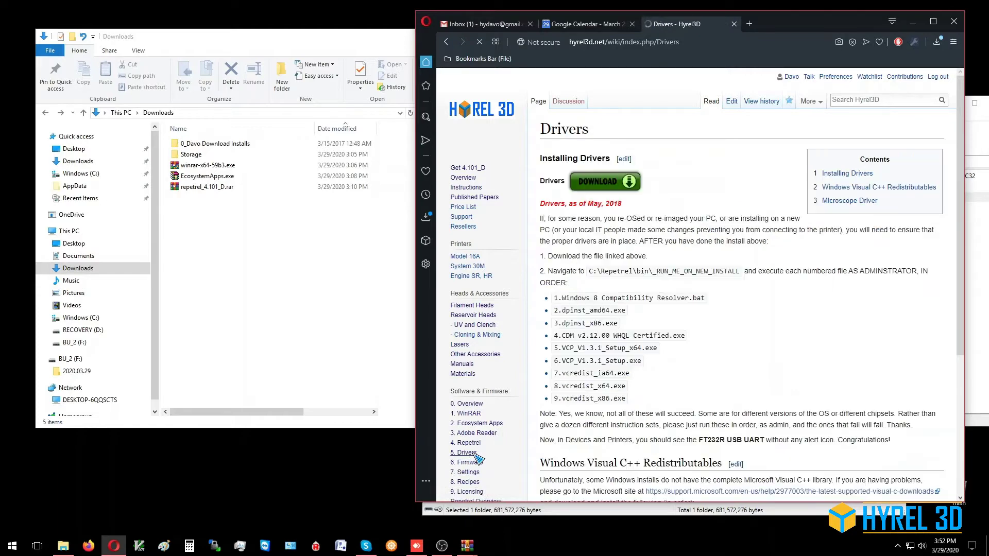
click(599, 183)
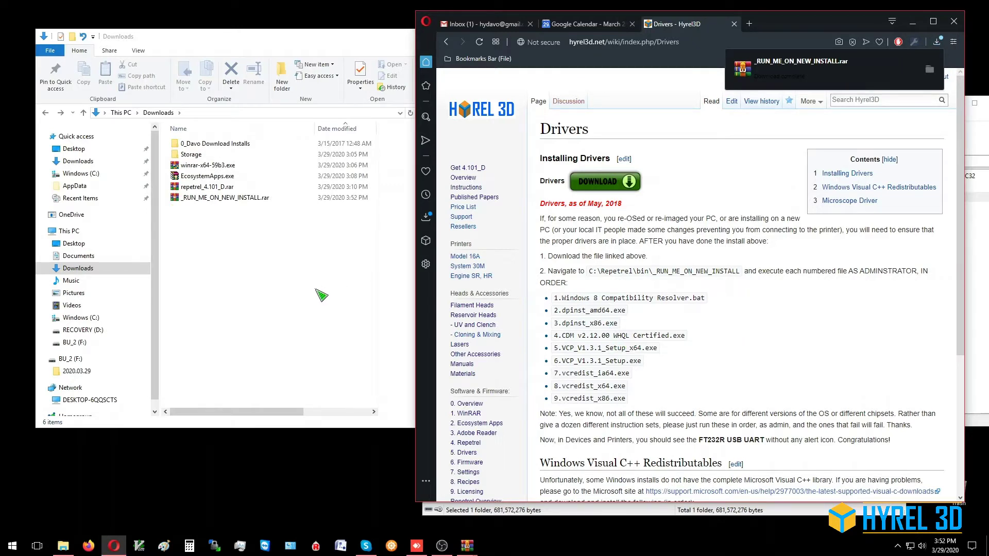
Open _RUN_ME_ON_NEW_INSTALL.rar from Downloads in WinRAR and look over its ten files.
click(283, 269)
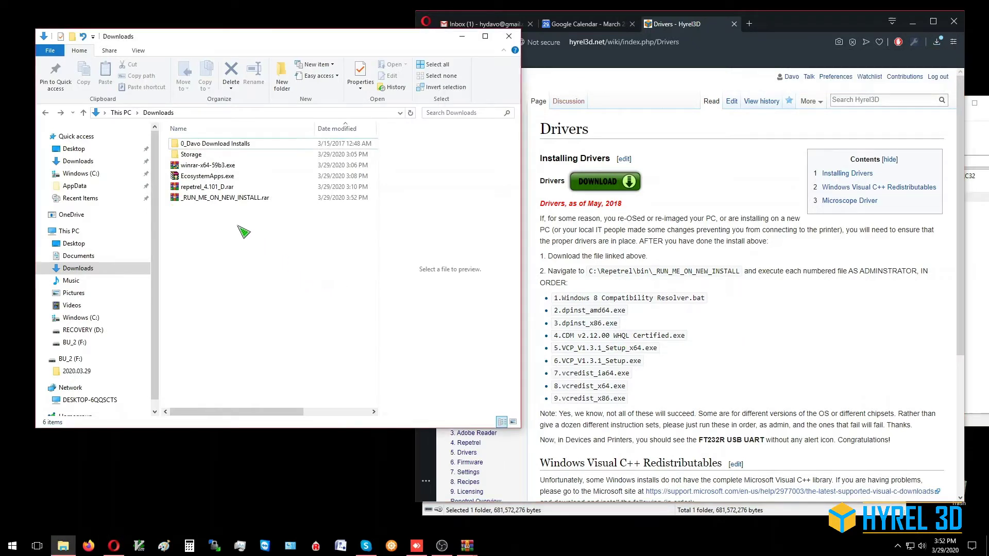
double_click(198, 199)
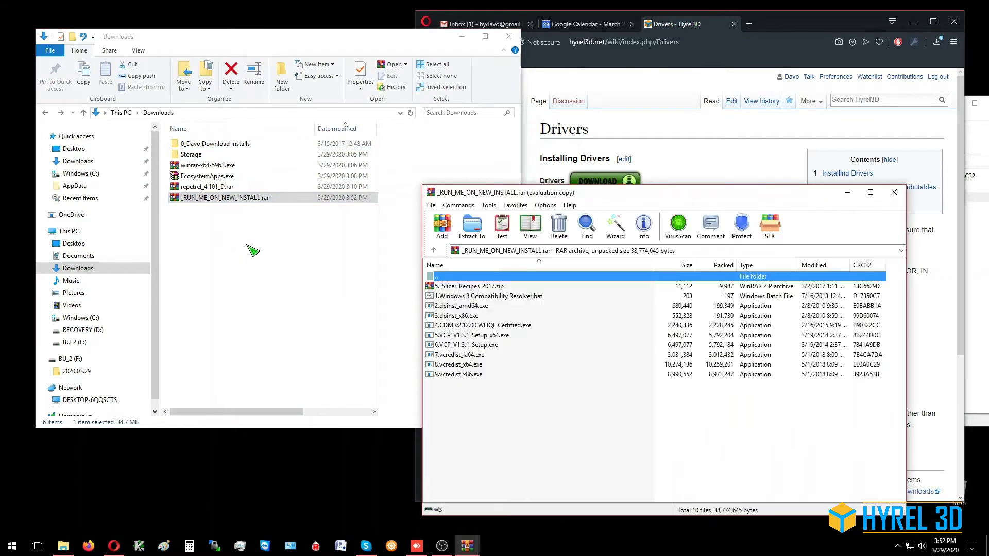
click(458, 287)
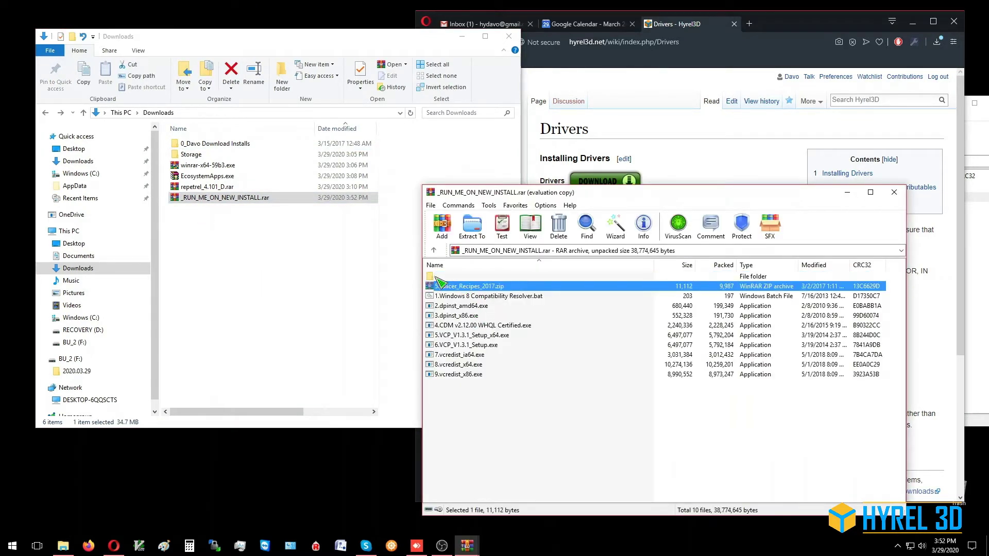
click(484, 414)
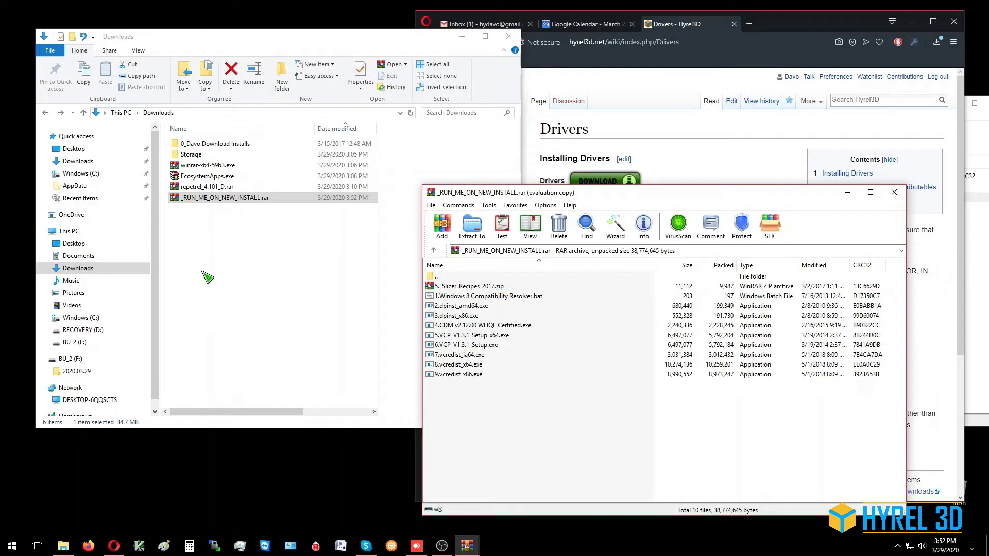
click(67, 550)
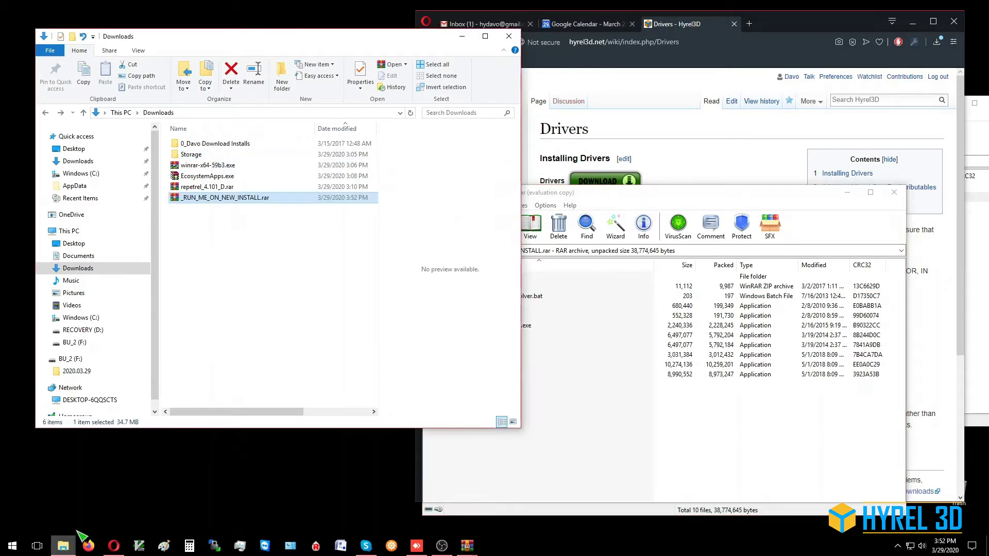
Go to C:\repetrel\_RUN_ME_ON_NEW_INSTALL and delete all ten old files there.
mouse_move(68, 550)
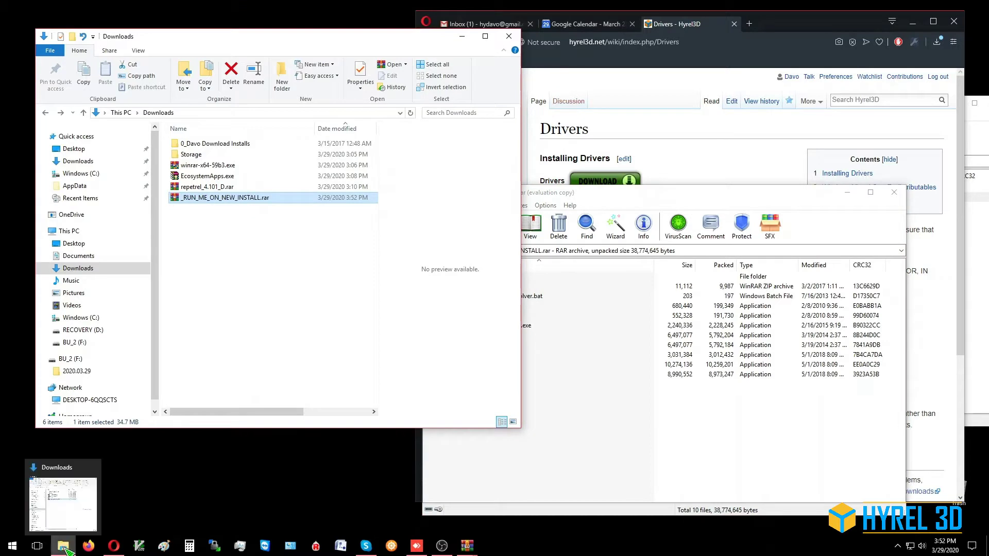
click(136, 174)
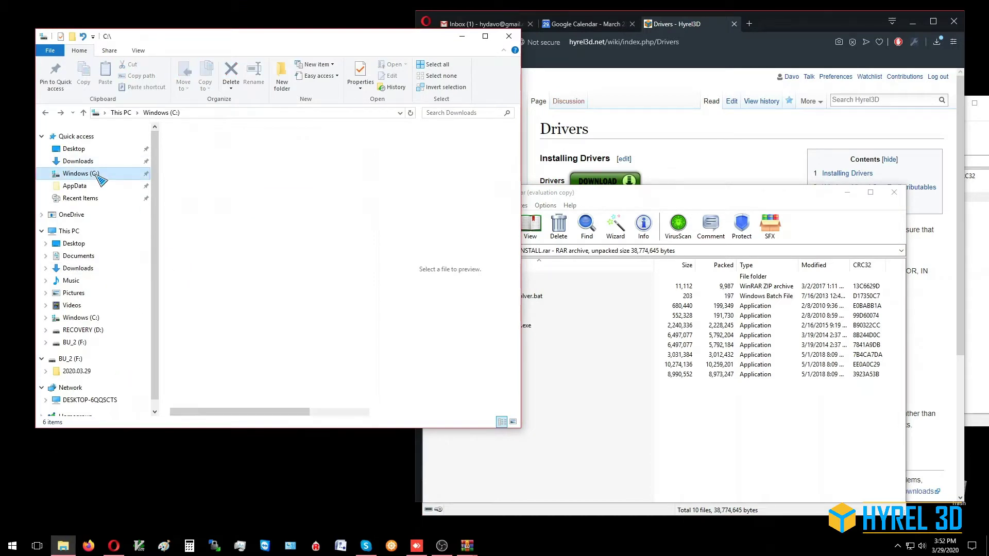
double_click(211, 295)
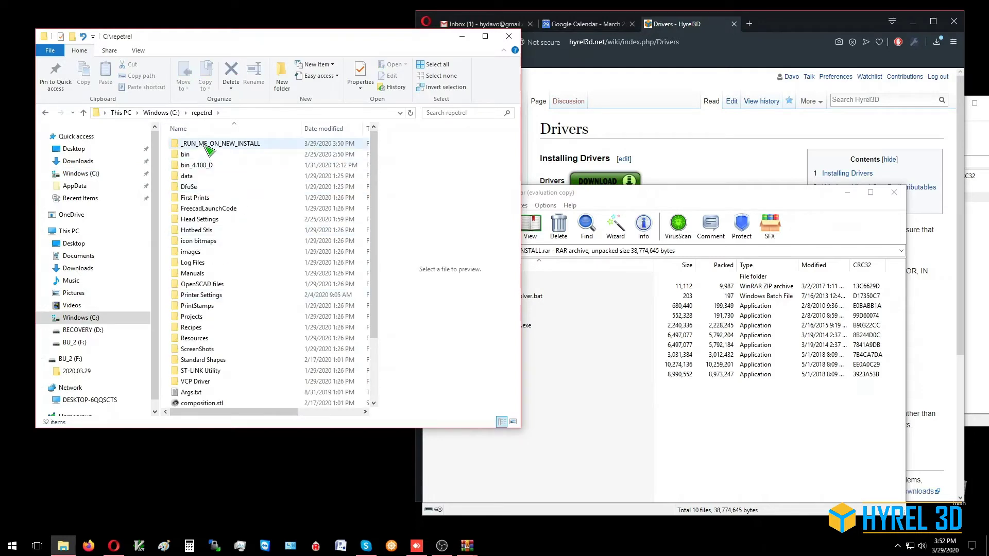
double_click(206, 147)
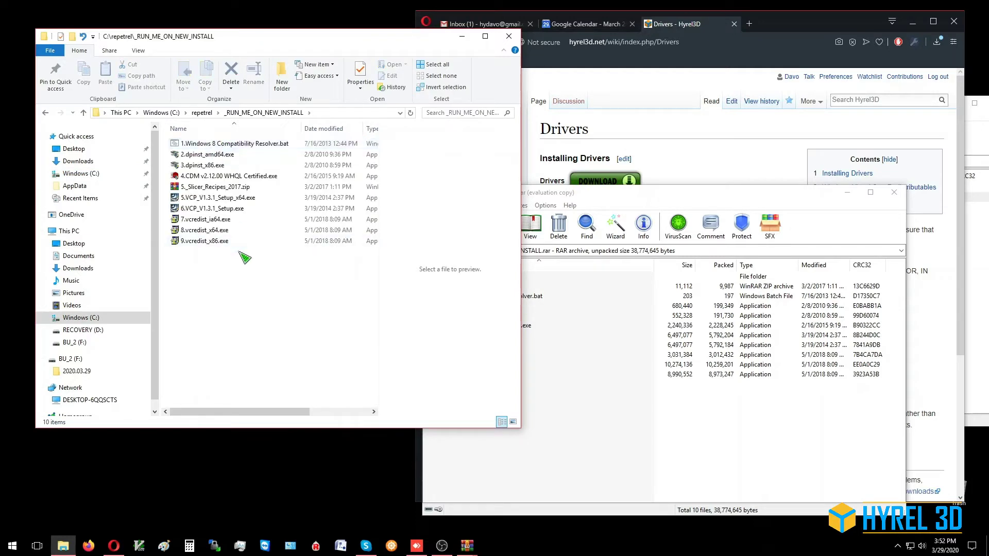
drag(246, 267, 161, 128)
key(Delete)
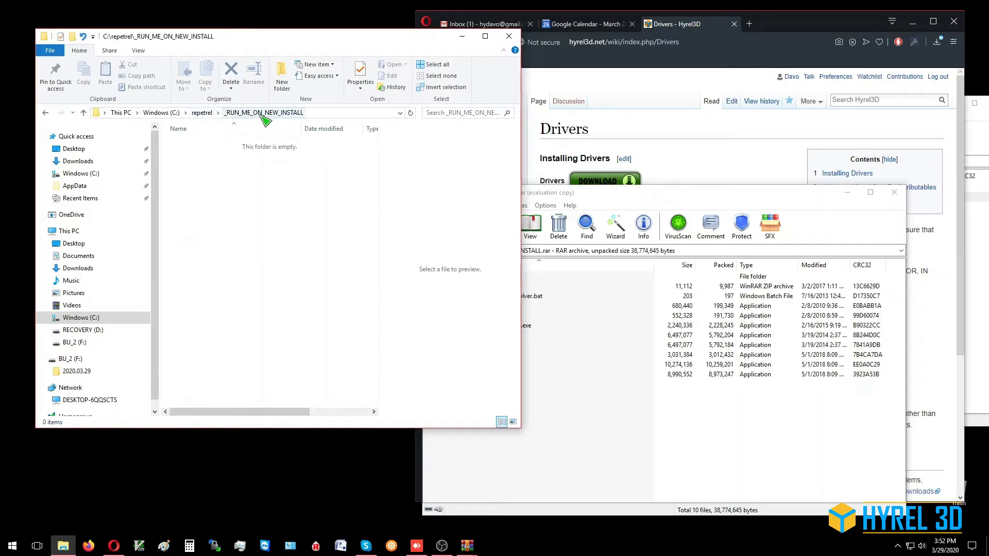
click(629, 216)
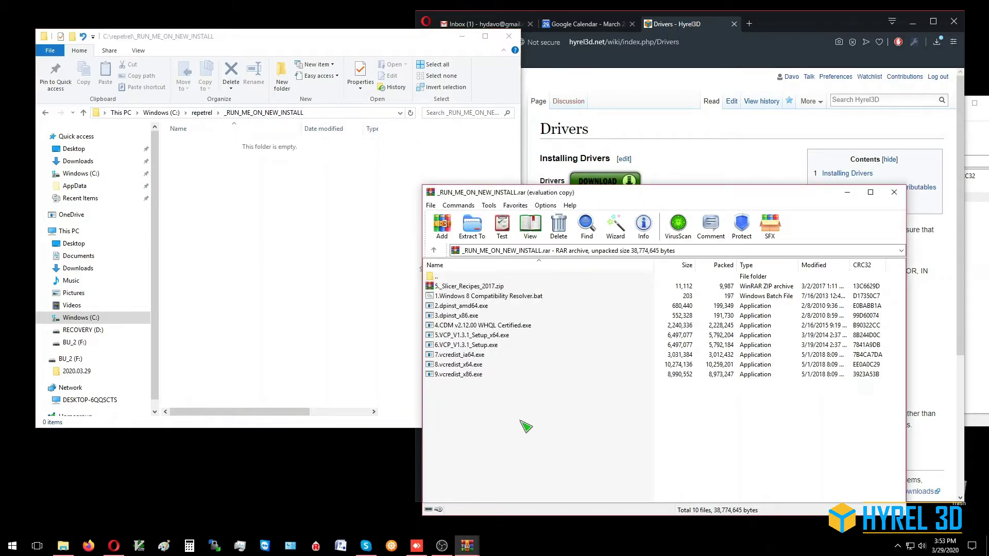
Extract installers 1 through 9 into the emptied folder, leaving out 5_Slicer_Recipes_2017.zip.
drag(520, 422, 472, 297)
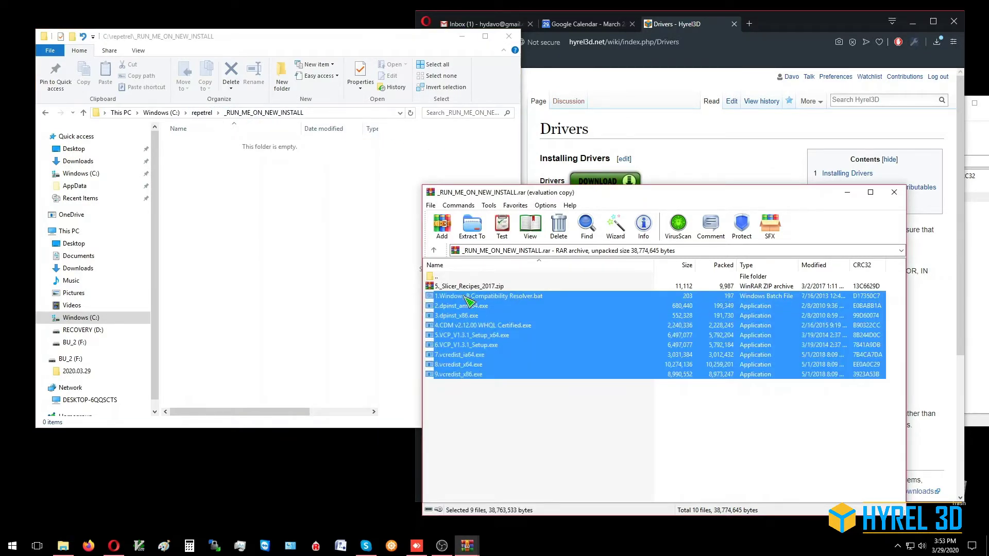
drag(237, 218, 242, 216)
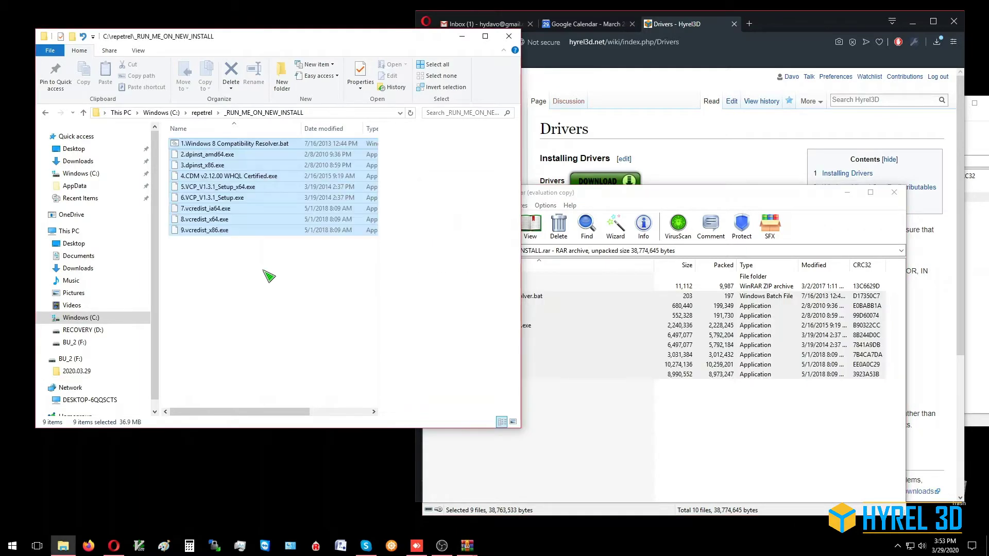
click(570, 438)
click(466, 287)
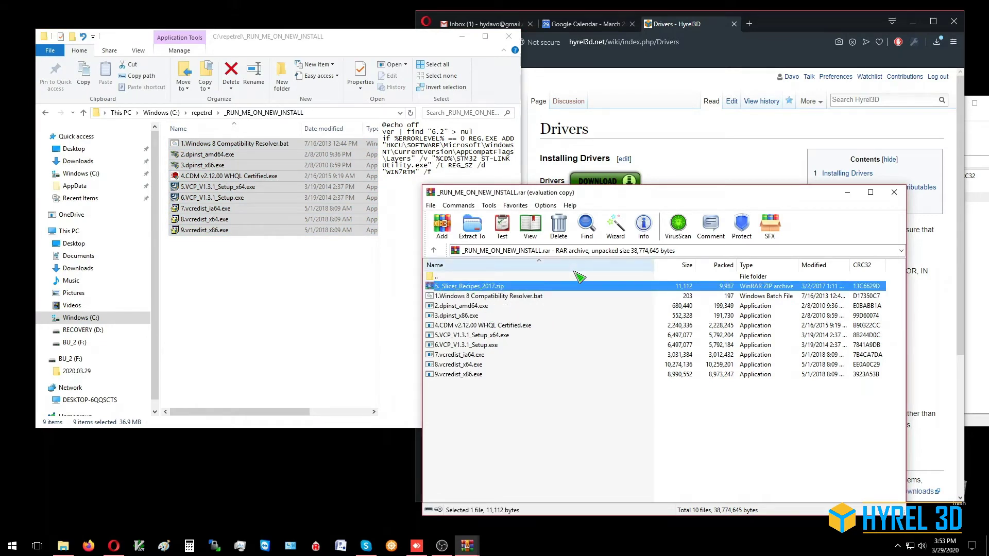
click(571, 422)
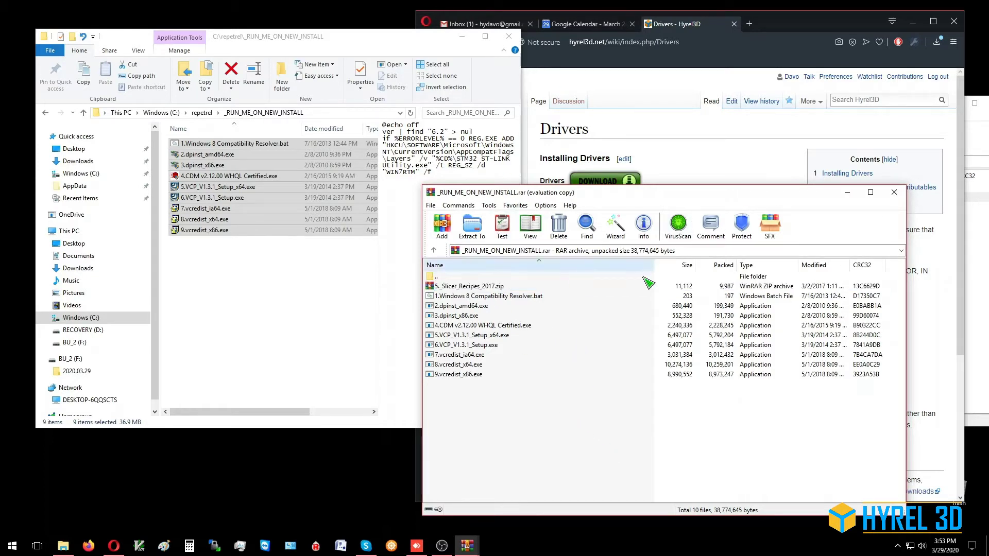
Close WinRAR and run 1.Windows 8 Compatibility Resolver.bat as administrator.
click(895, 195)
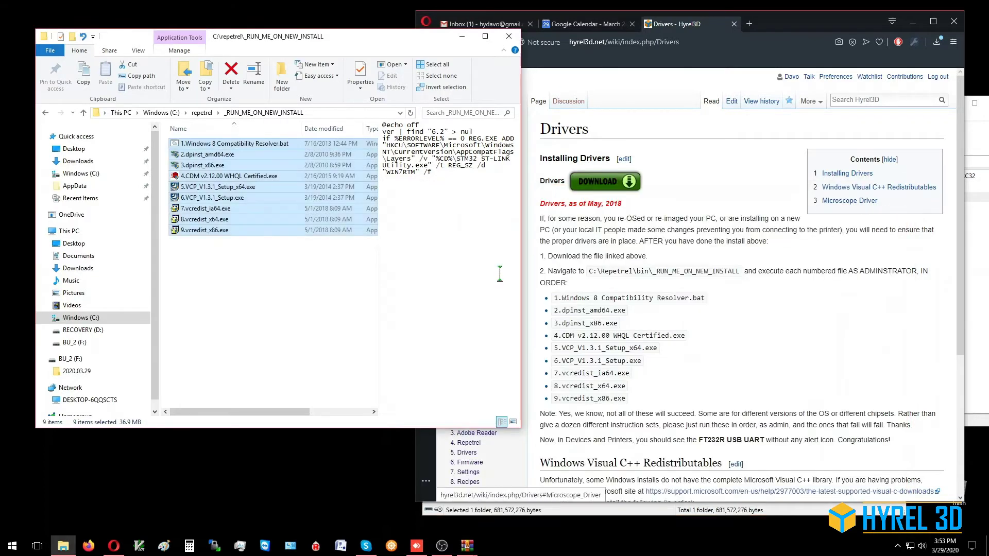
click(234, 281)
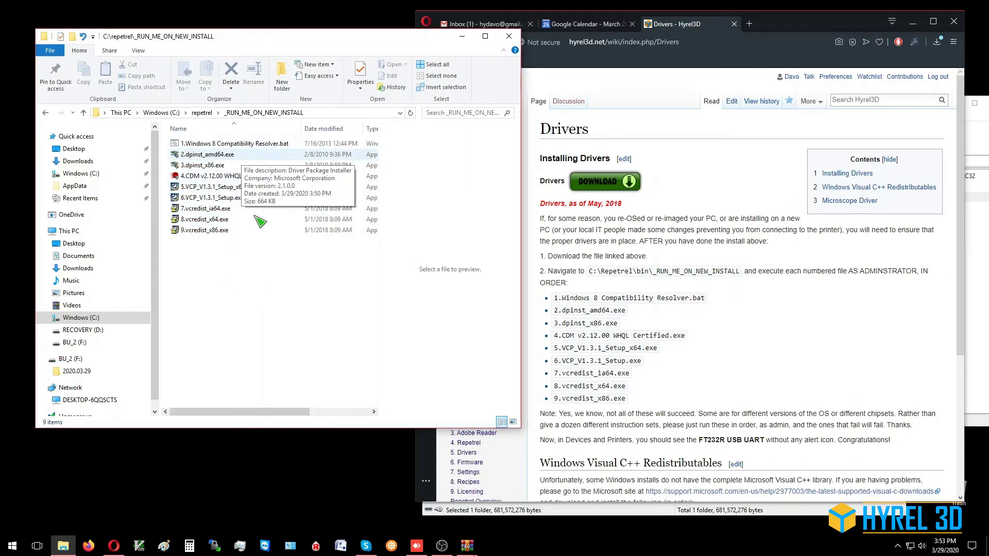
click(235, 147)
right_click(235, 146)
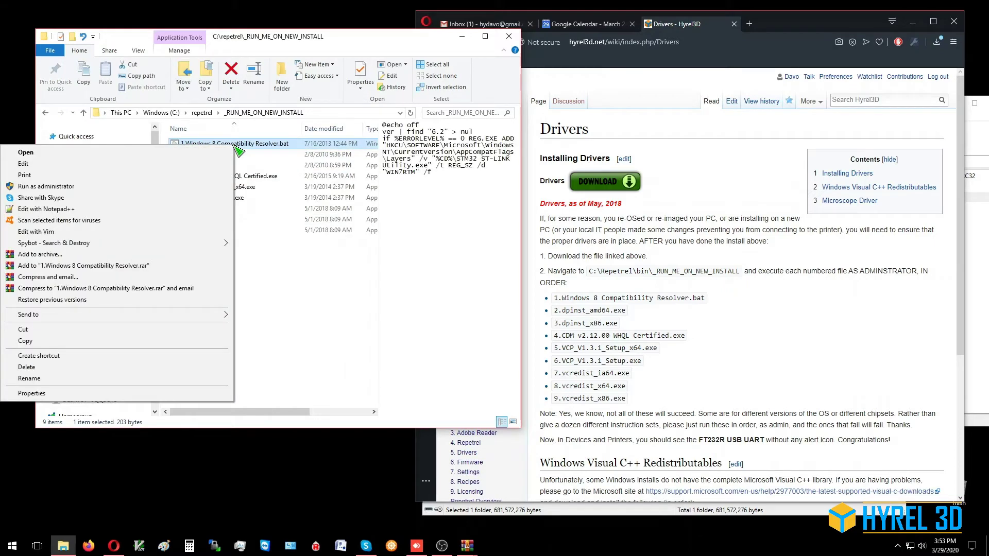
click(100, 192)
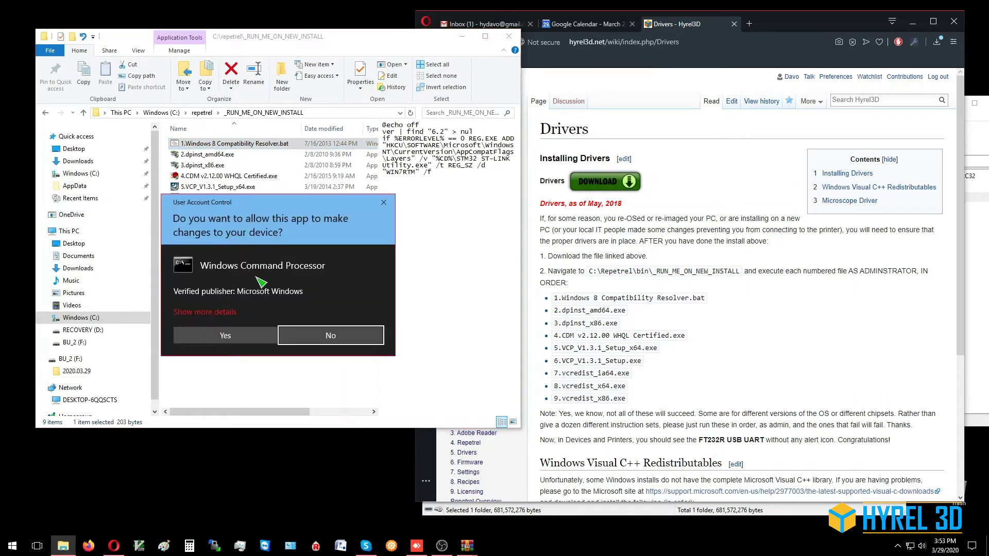
click(240, 339)
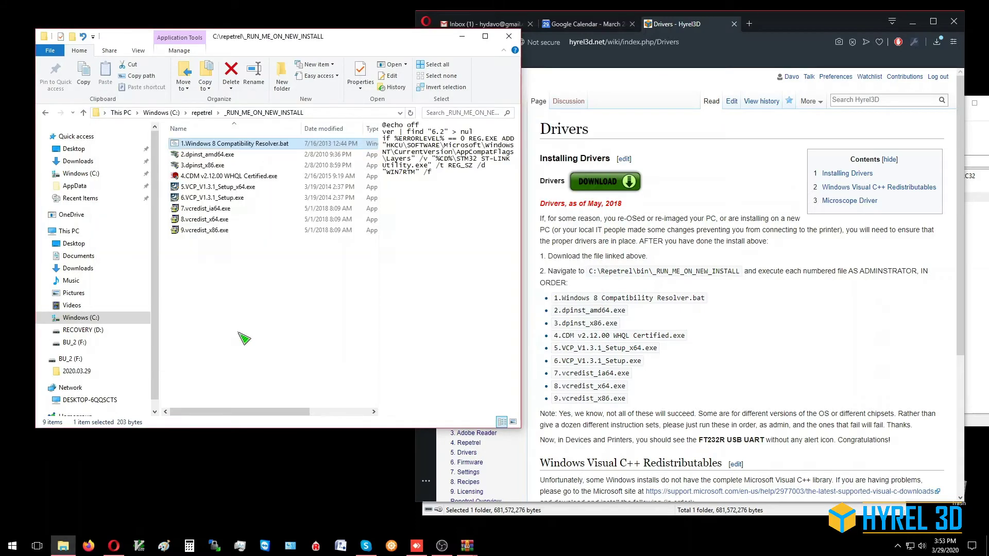
Run 2.dpinst_amd64.exe as administrator and complete its device driver wizard.
right_click(206, 158)
click(122, 179)
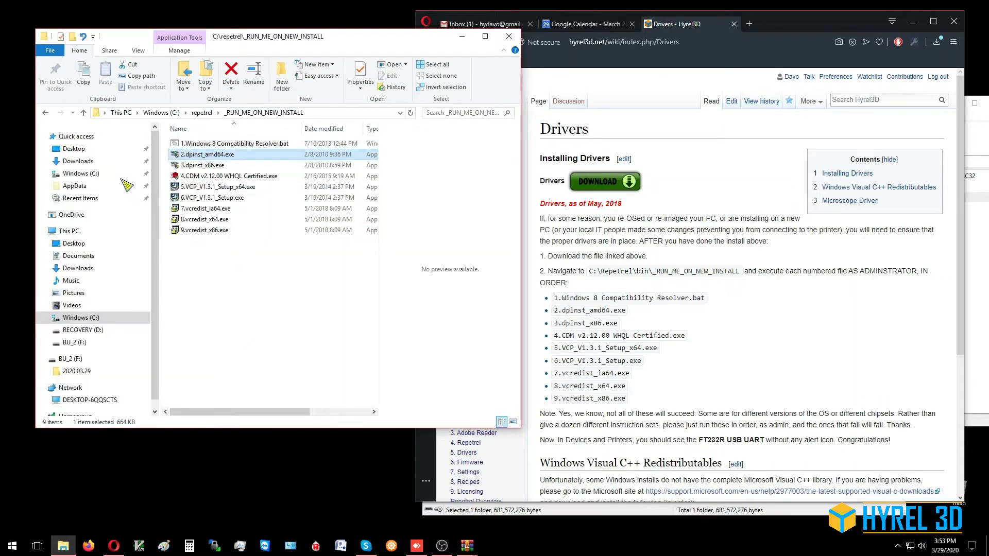
click(229, 343)
click(296, 295)
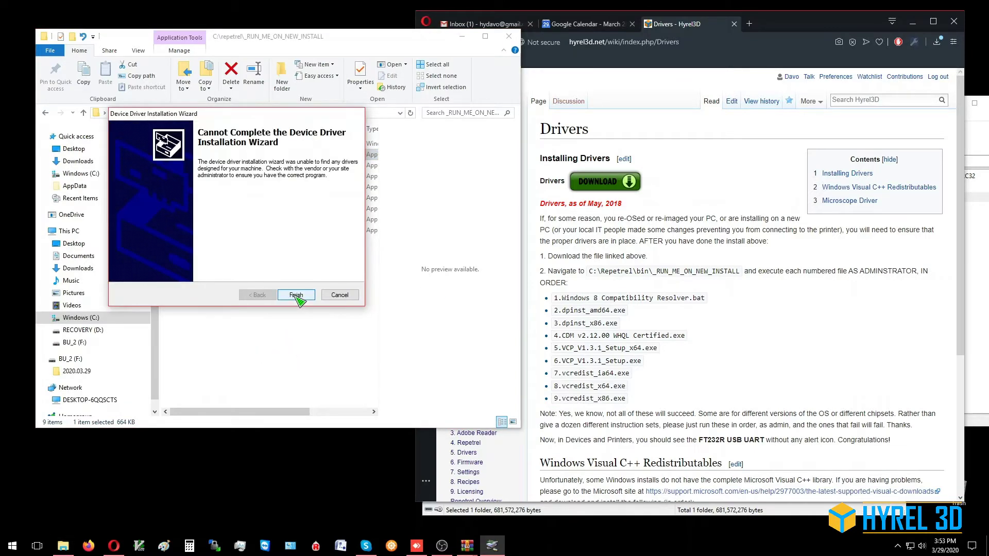
click(299, 295)
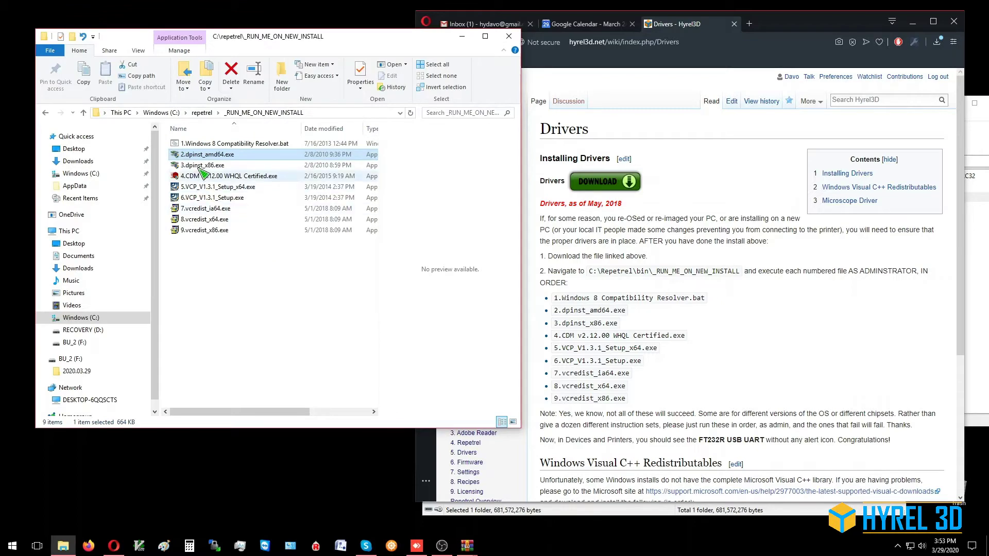
Run 3.dpinst_x86.exe as administrator and dismiss its 64-bit-version-required error.
click(200, 166)
right_click(200, 166)
click(150, 188)
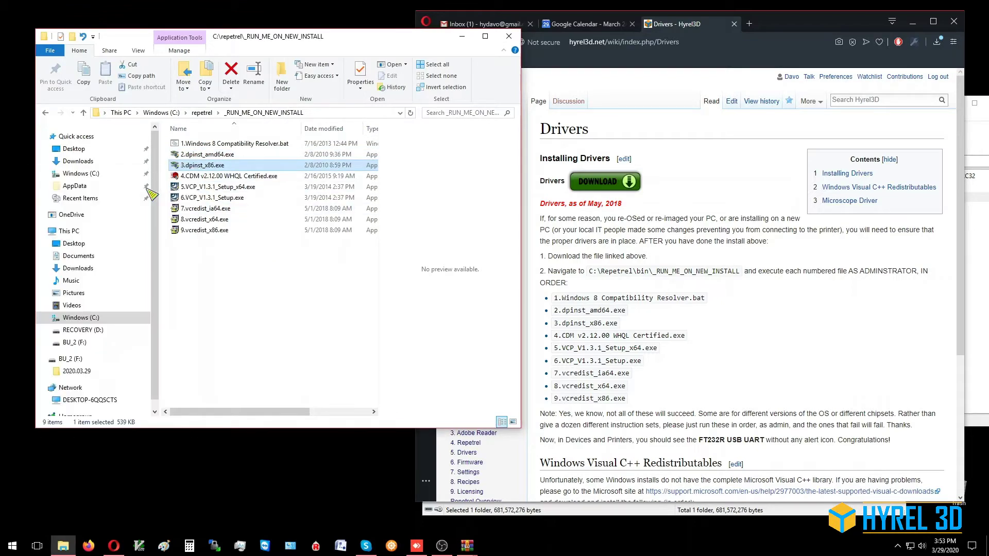
click(225, 343)
click(578, 312)
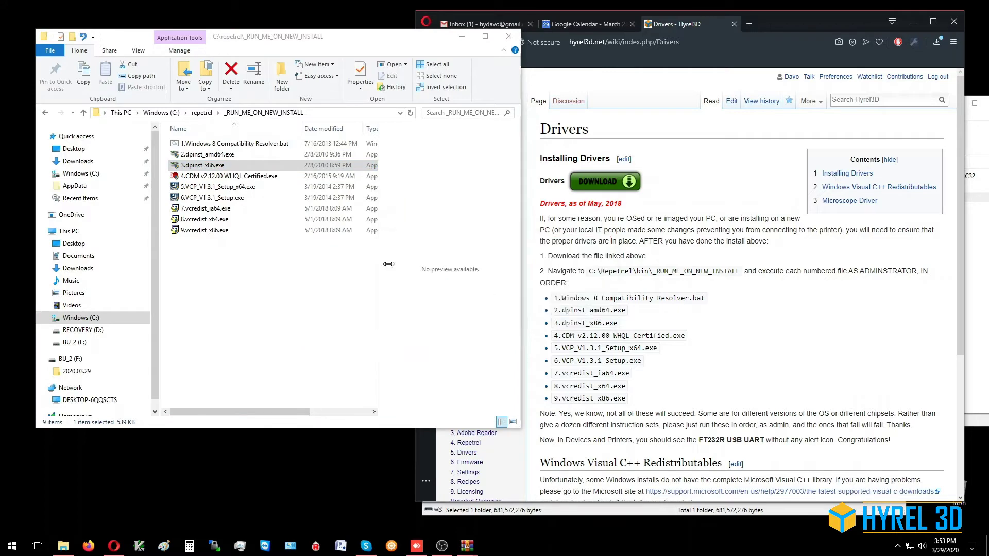
Run 4.CDM v2.12.00 WHQL Certified.exe as administrator, accept the licence, and install the FTDI drivers.
click(196, 176)
right_click(195, 175)
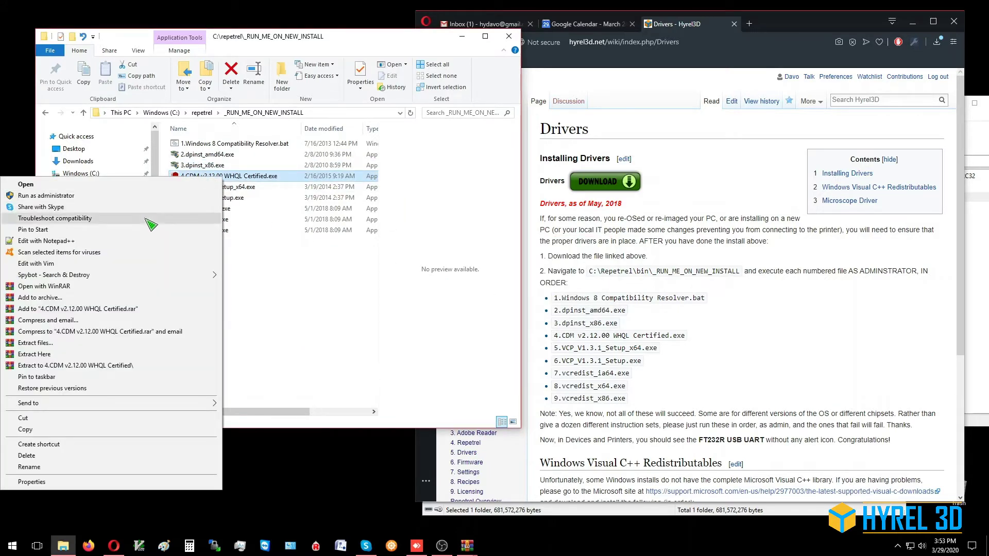
click(147, 196)
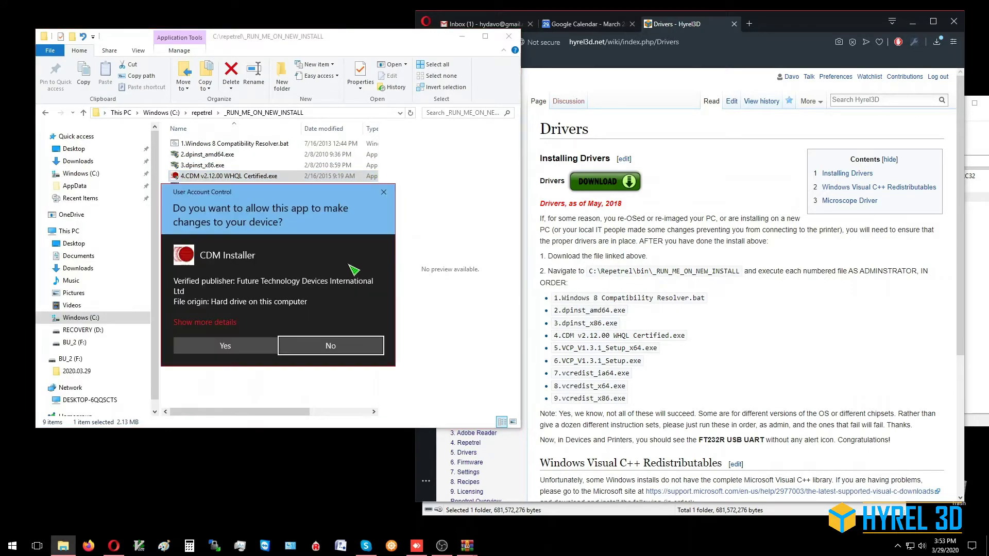
click(244, 352)
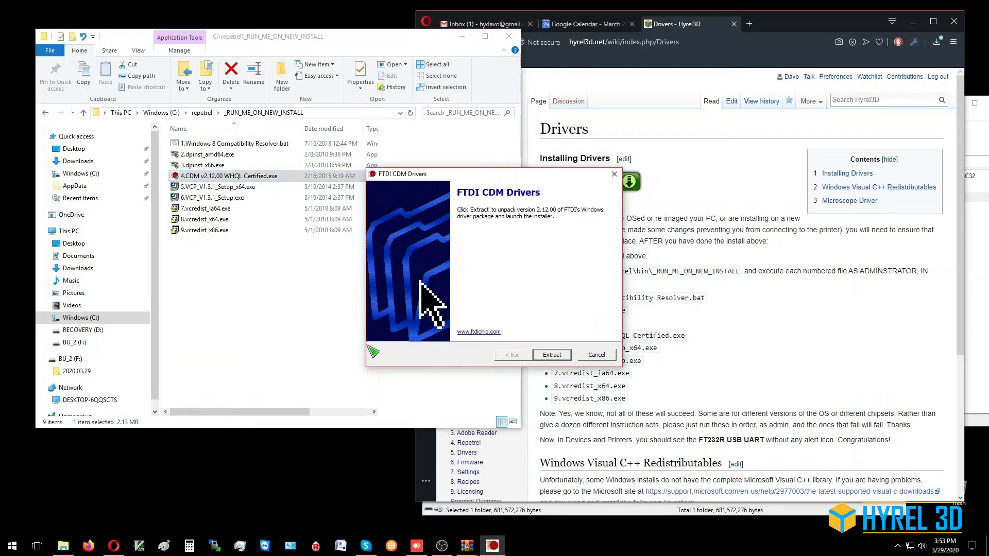
click(552, 355)
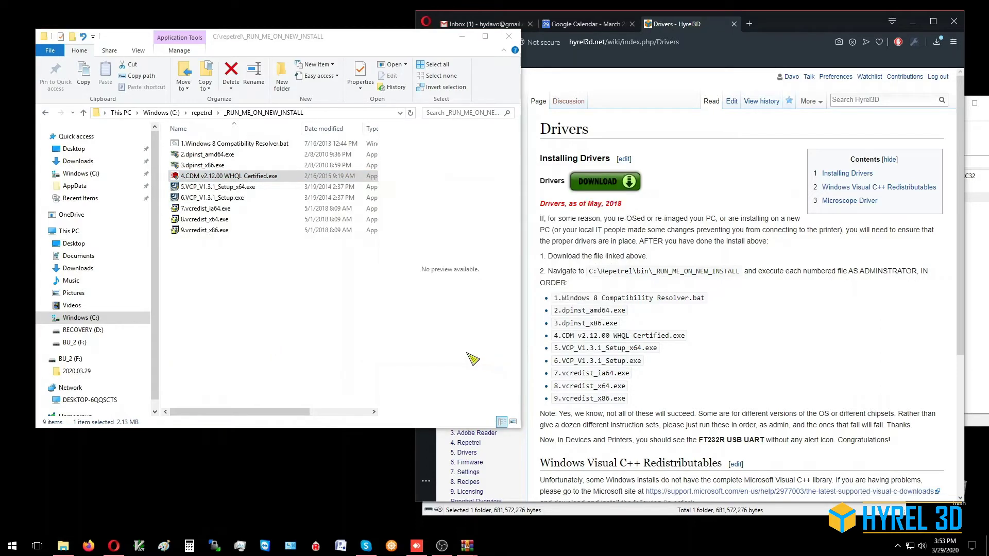
click(311, 308)
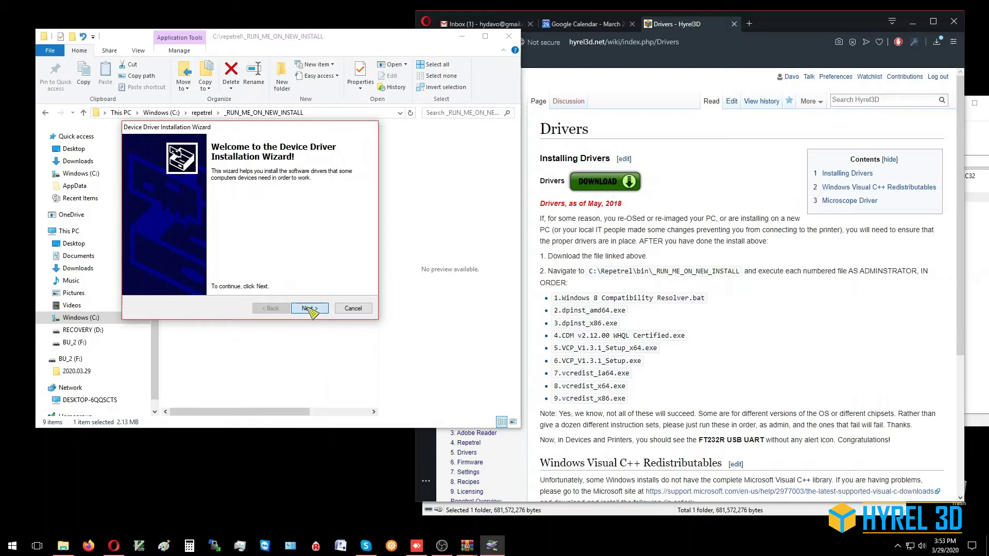
click(206, 269)
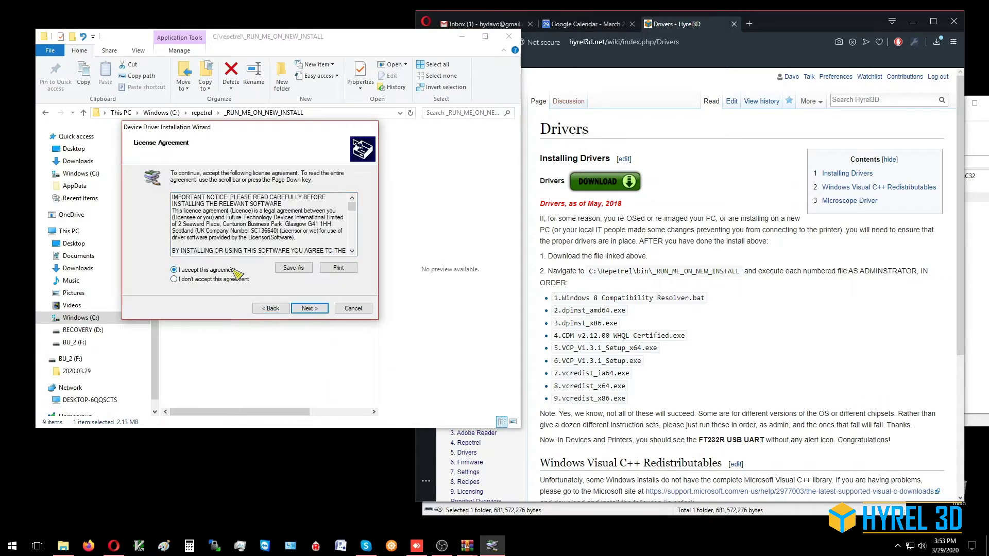
click(308, 309)
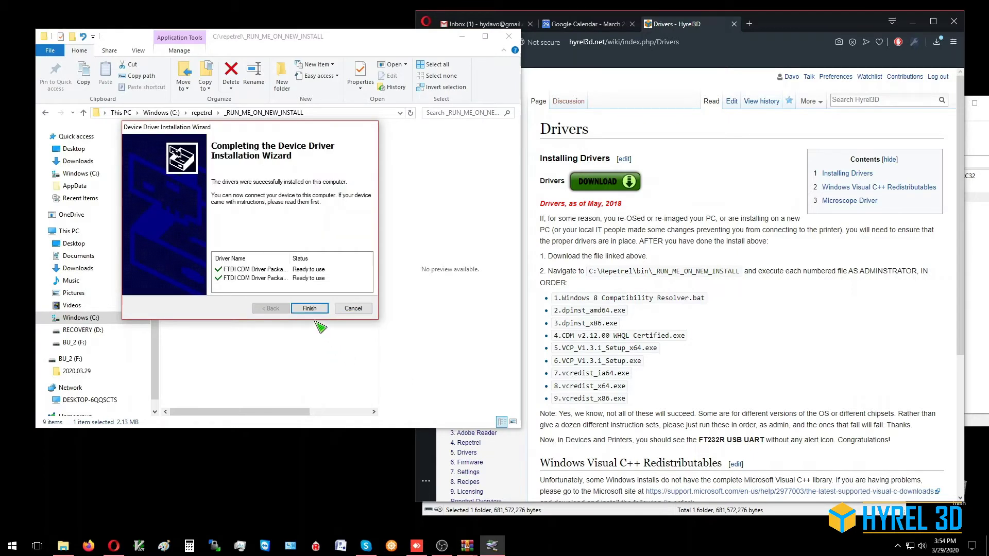
click(310, 308)
Run 5.VCP_V1.3.1_Setup_x64.exe as administrator, repair the driver, and finish the STMicroelectronics wizard.
right_click(240, 187)
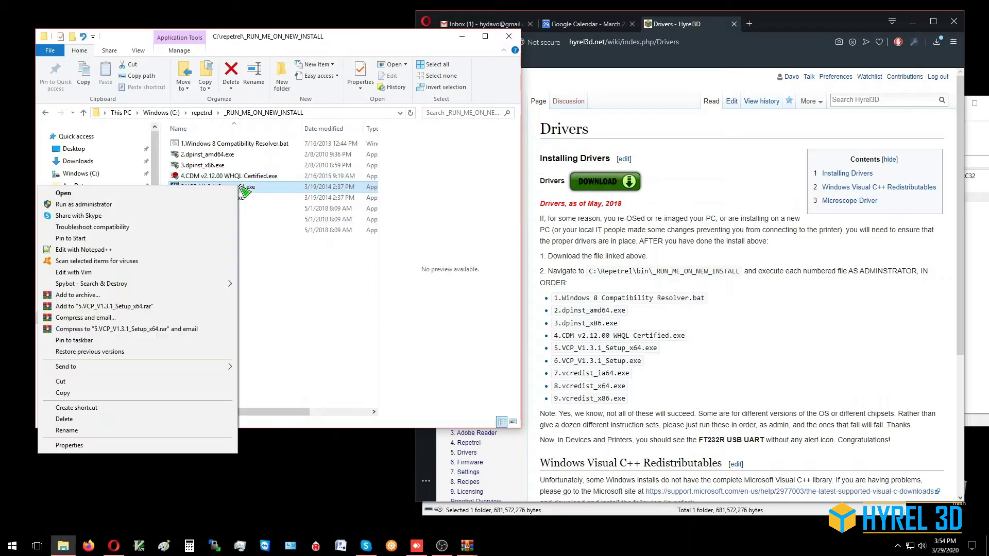
click(180, 205)
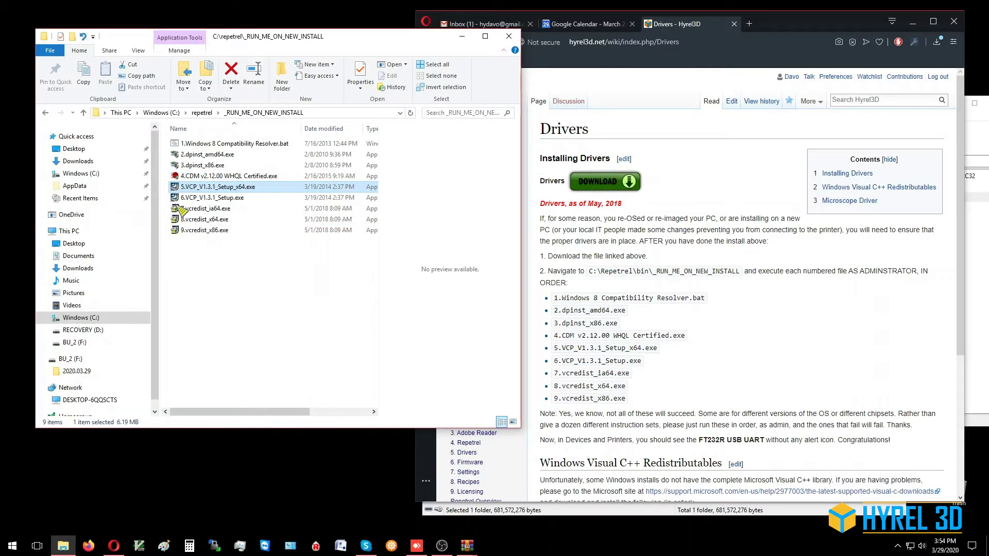
click(227, 337)
click(615, 309)
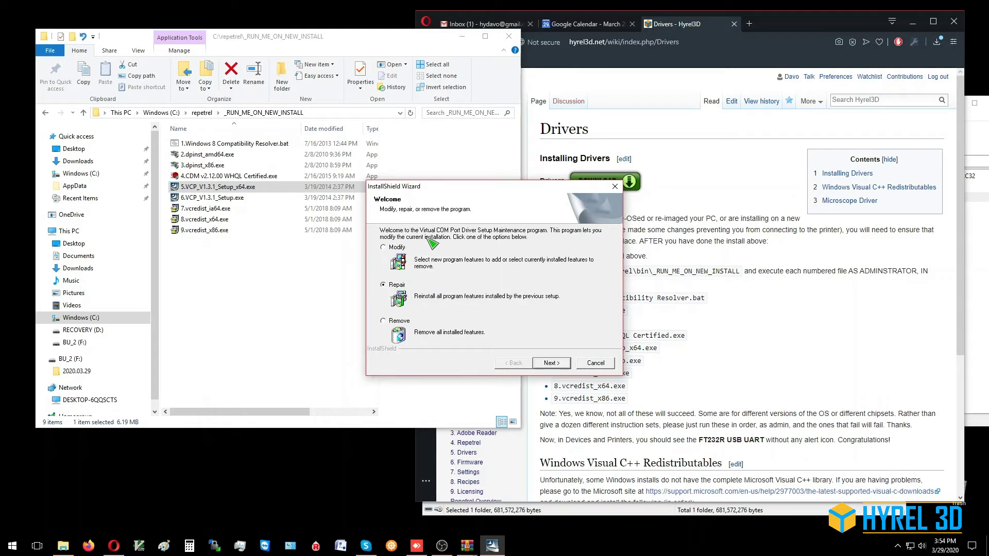
click(550, 363)
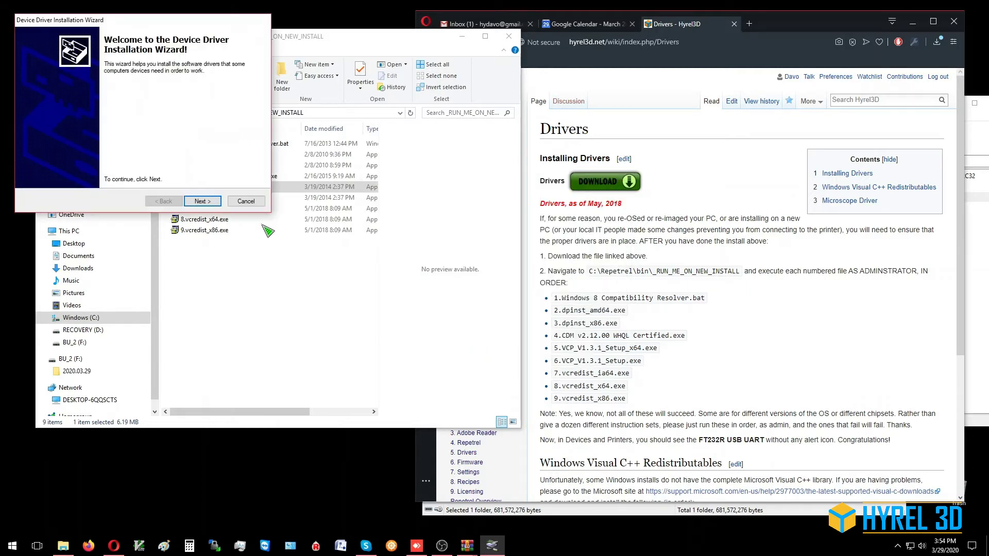
click(201, 200)
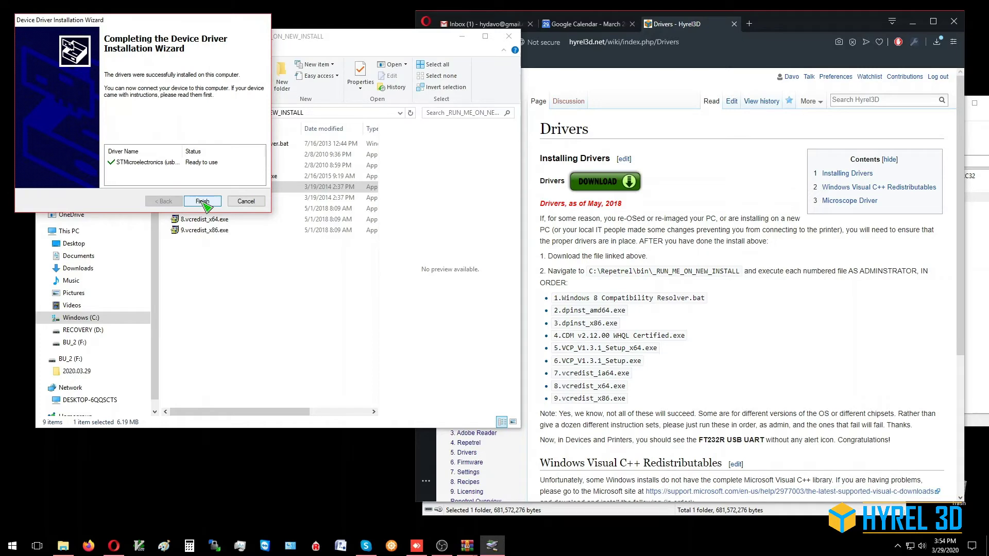
click(203, 202)
Run 6.VCP_V1.3.1_Setup.exe as administrator and confirm the Virtual COM Port Driver upgrade through Finish.
right_click(205, 200)
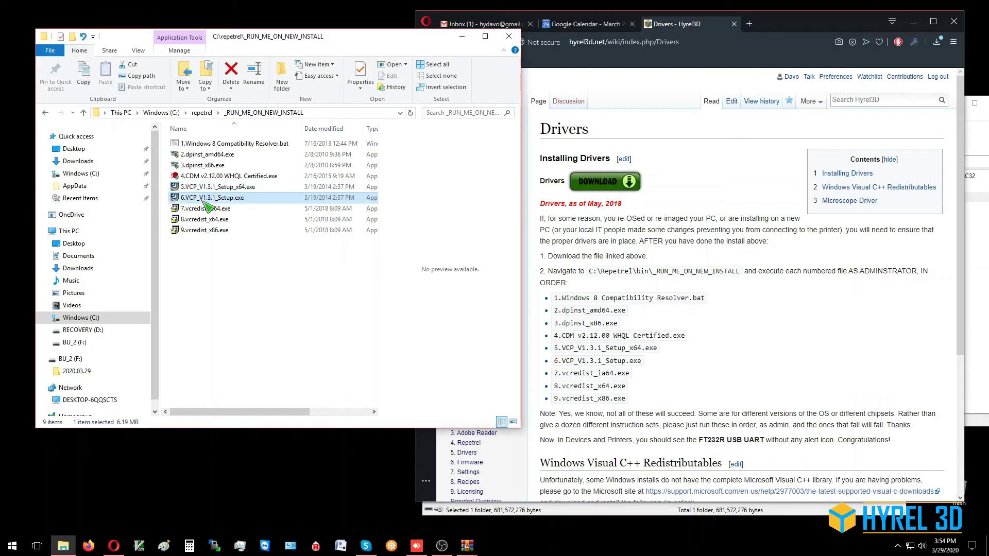
click(142, 221)
click(227, 343)
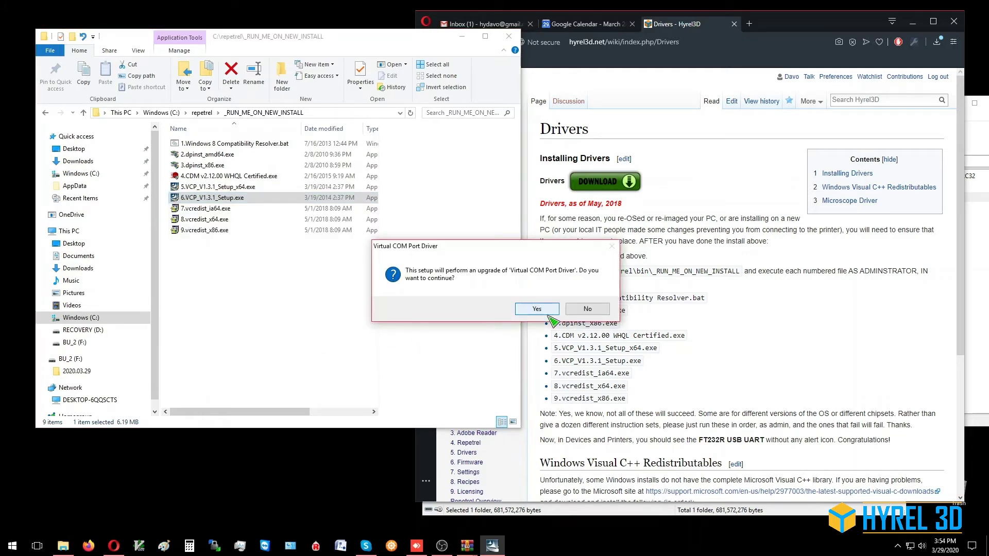
click(536, 309)
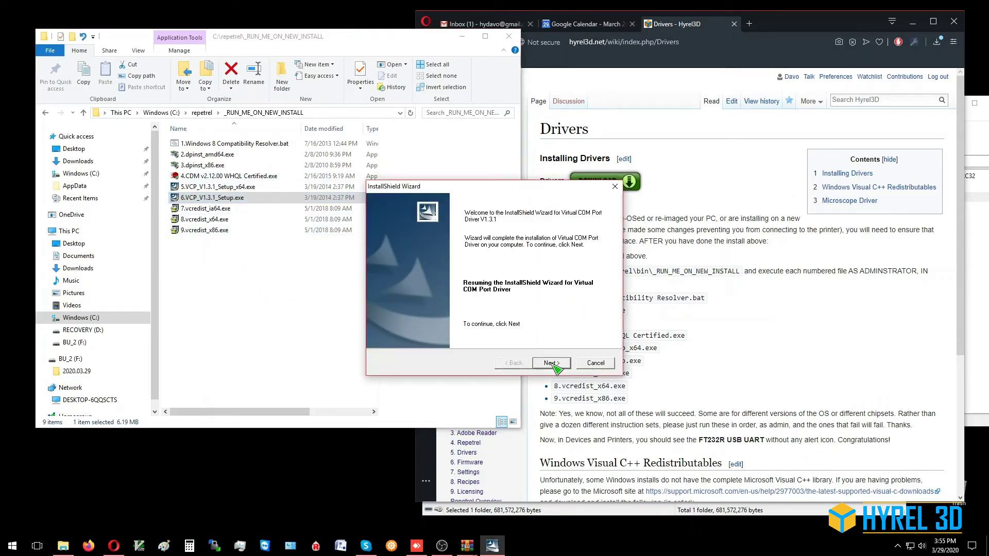
click(552, 363)
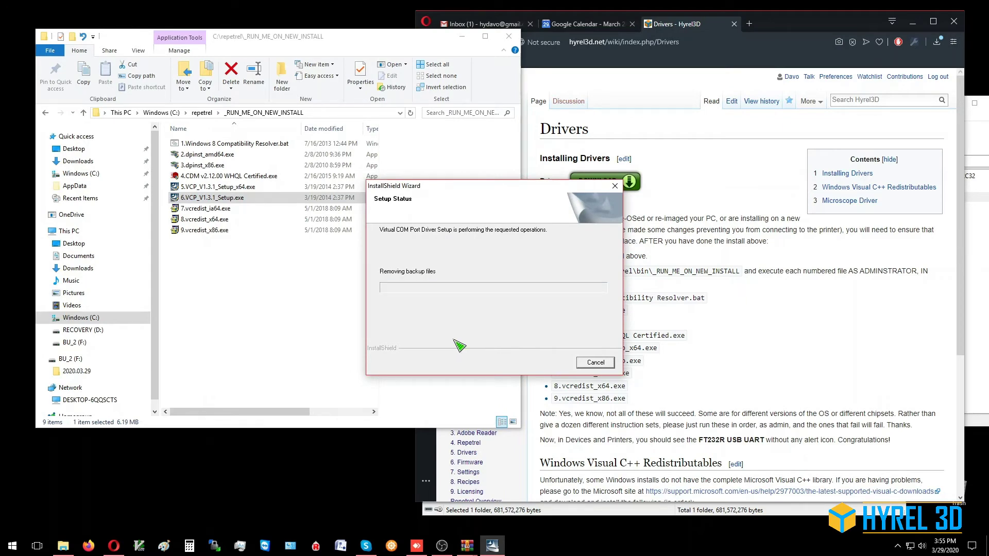
click(553, 363)
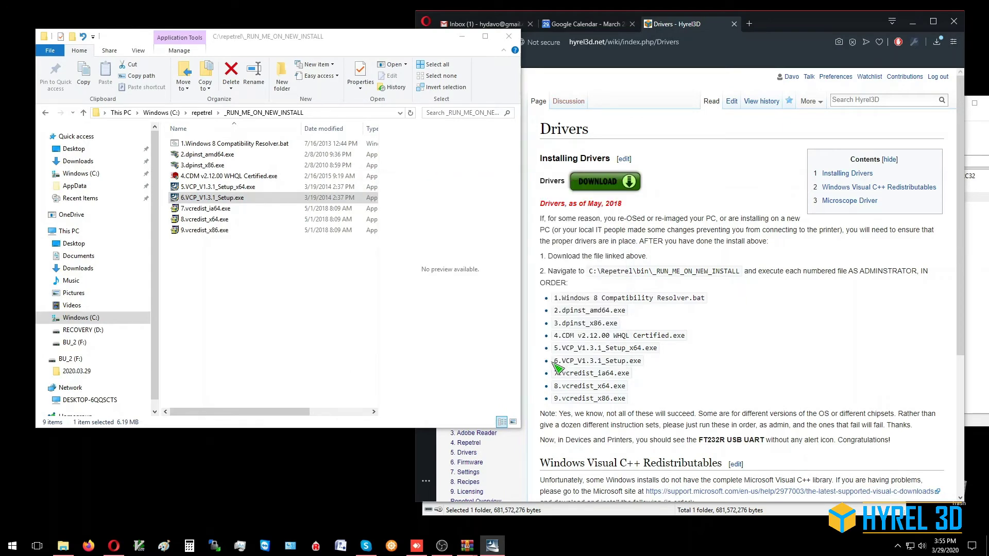
click(205, 209)
Run 7.vcredist_ia64.exe as administrator and close its unsupported-platform error.
right_click(205, 212)
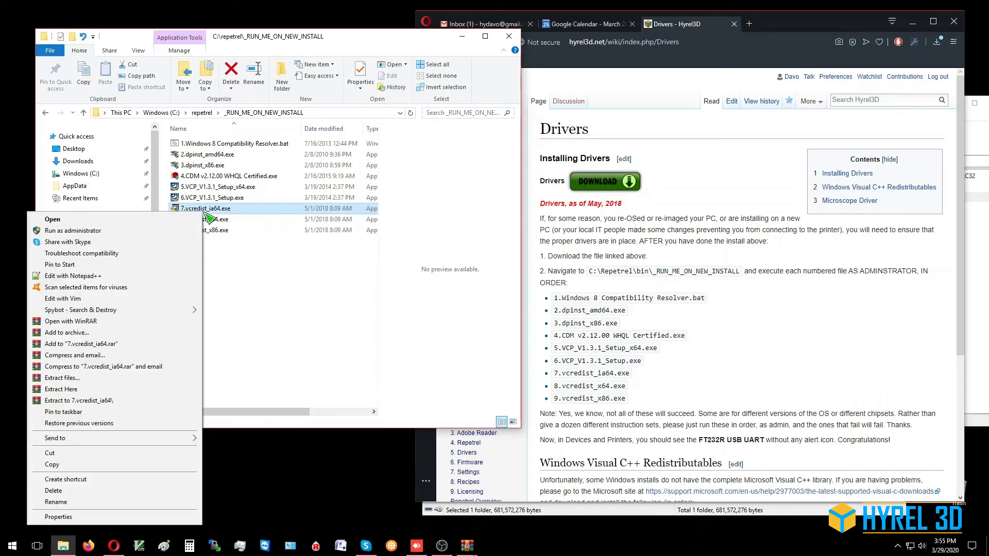
click(133, 233)
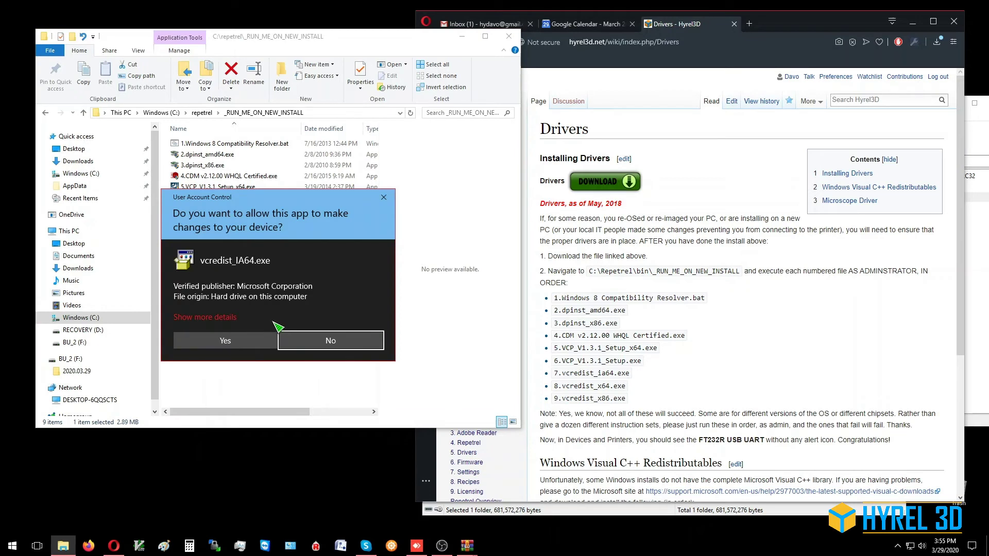
click(244, 346)
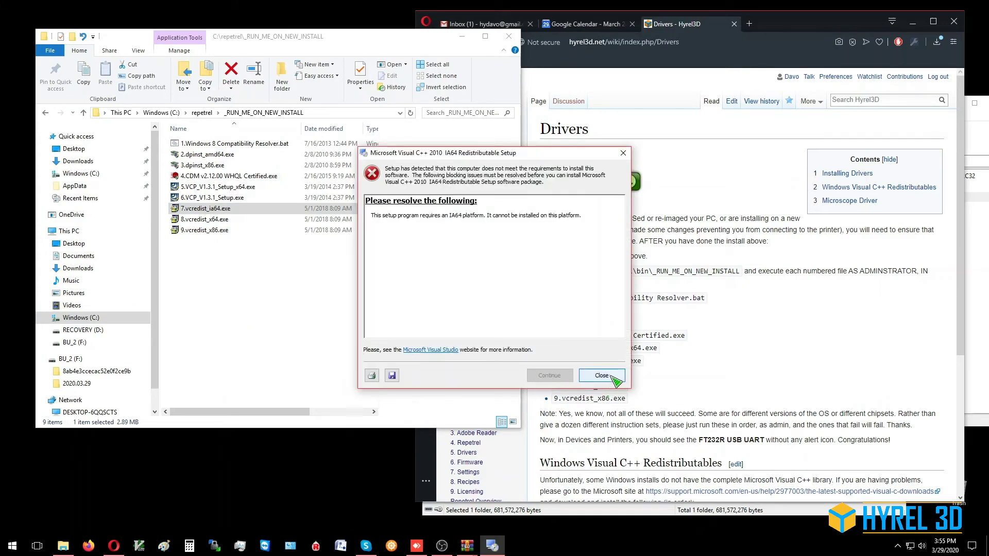
click(602, 375)
Run 8.vcredist_x64.exe as administrator and repair the Visual C++ 2010 x64 Redistributable.
right_click(228, 220)
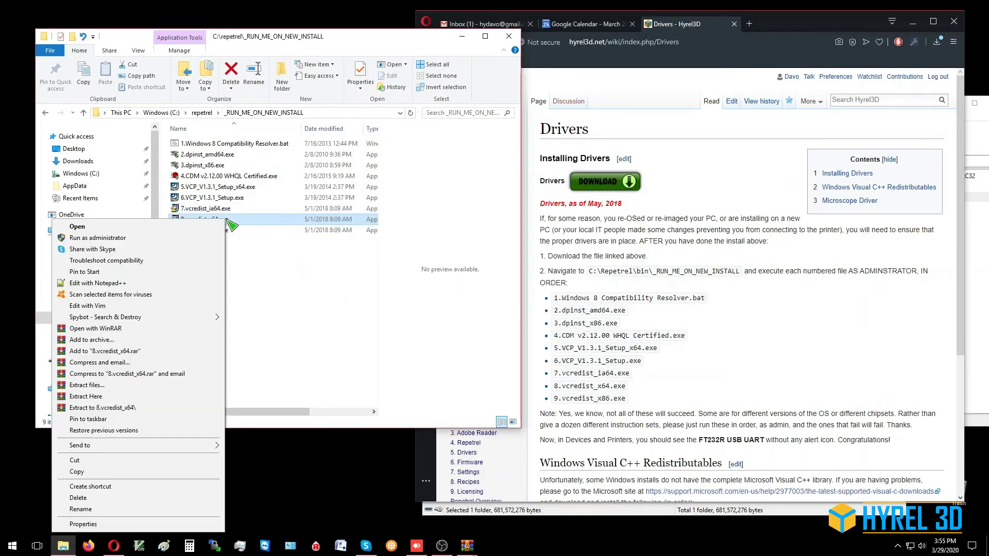
click(155, 245)
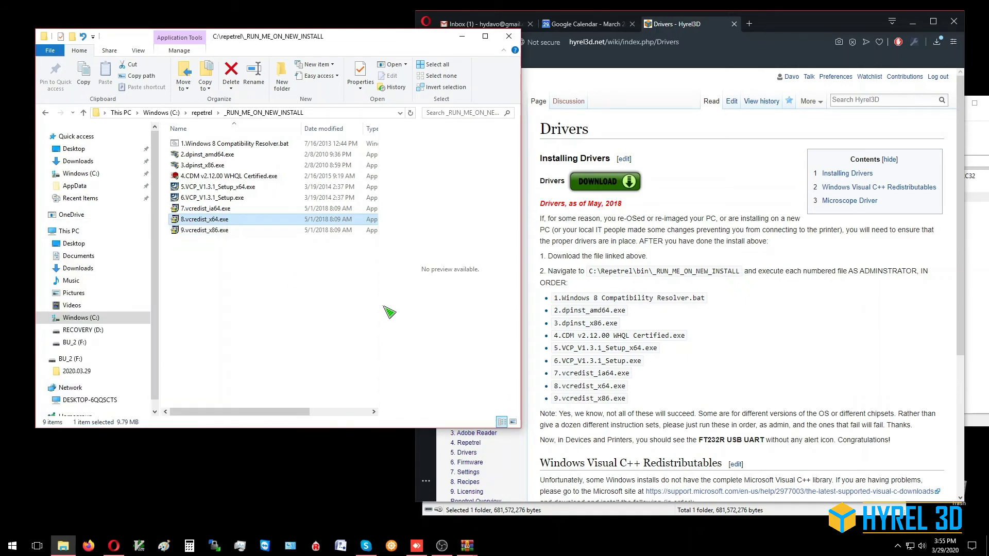
click(226, 341)
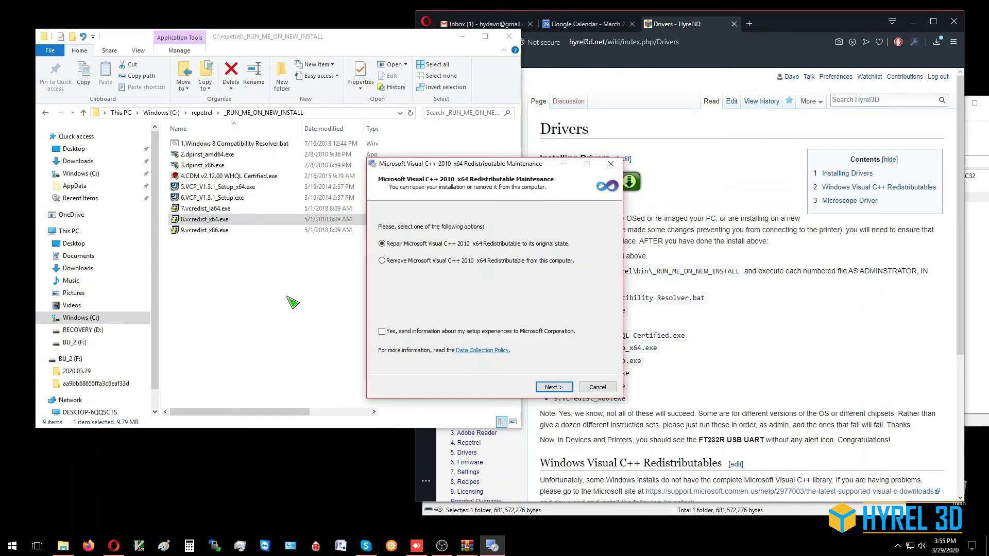
click(554, 387)
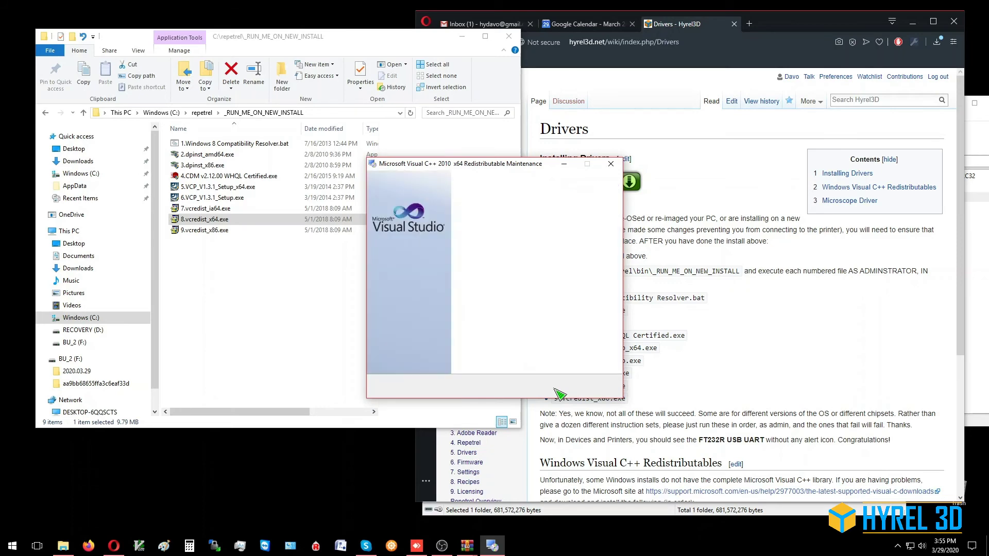
click(596, 387)
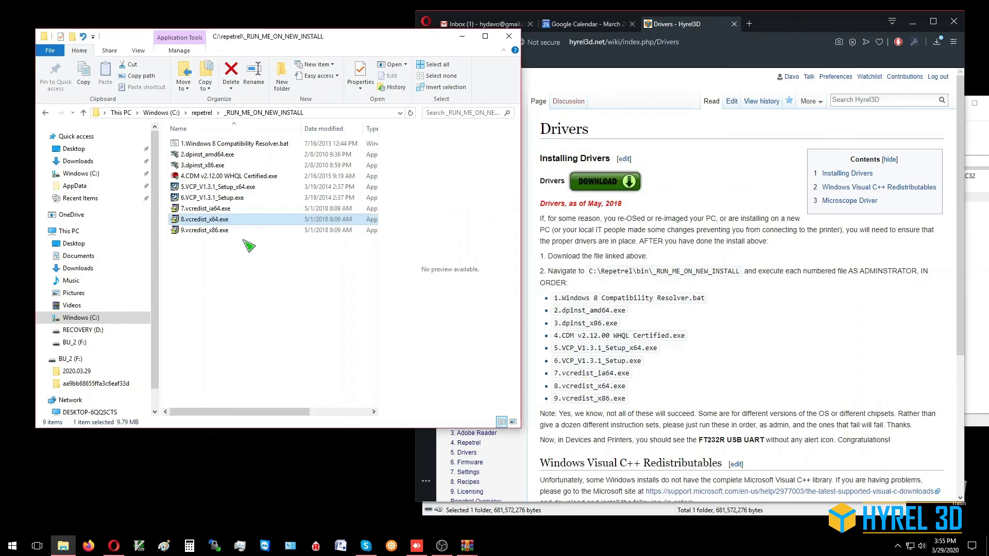
Run 9.vcredist_x86.exe as administrator, accept the licence terms, and install the Visual C++ 2010 x86 Redistributable.
right_click(219, 230)
click(172, 241)
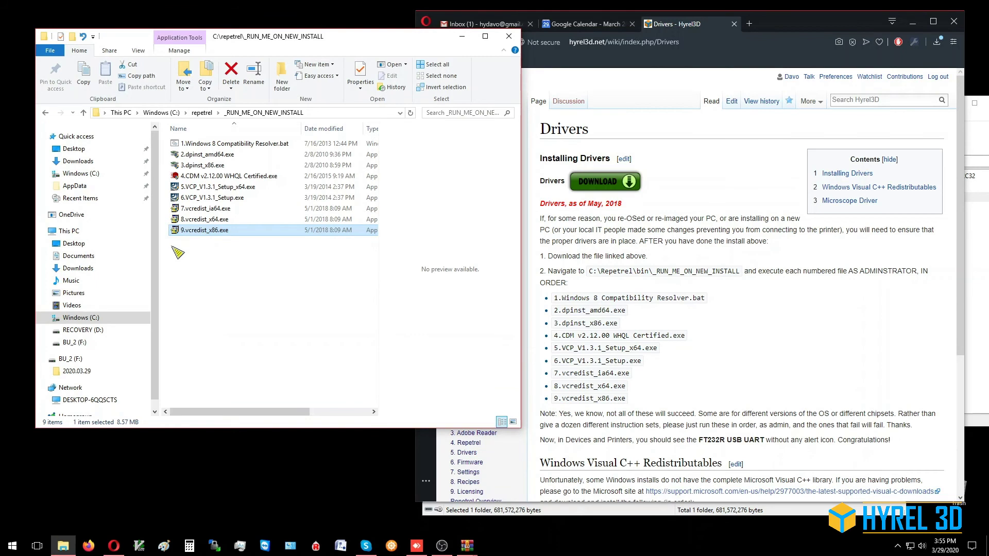
click(263, 341)
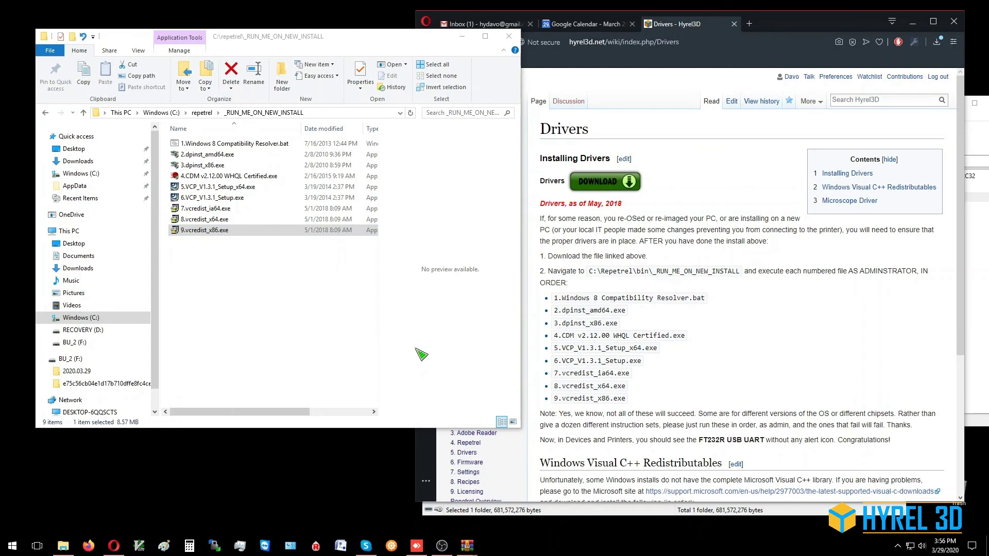
click(438, 297)
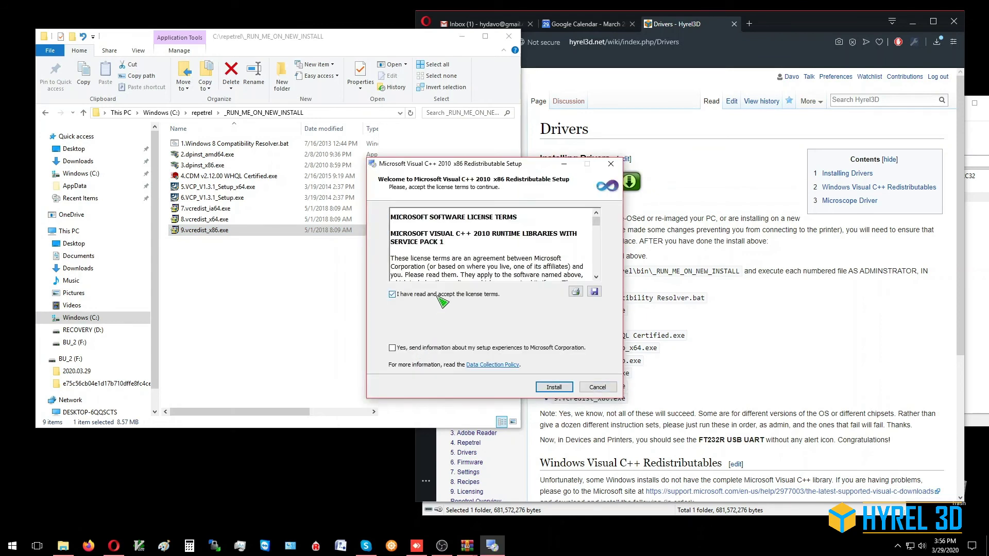
click(549, 387)
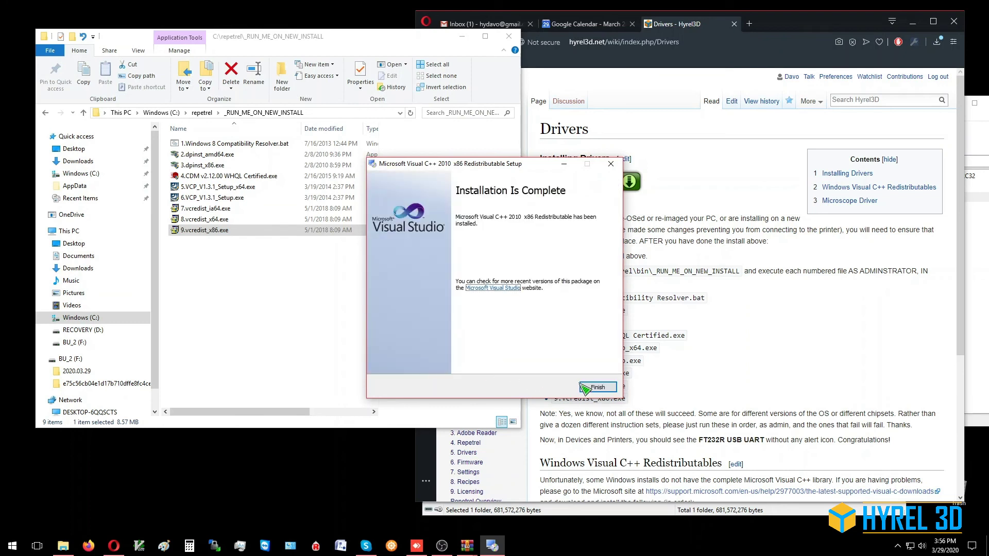
click(596, 388)
Clear the Explorer file selection and return to the Hyrel3D wiki Drivers page in Opera.
click(261, 283)
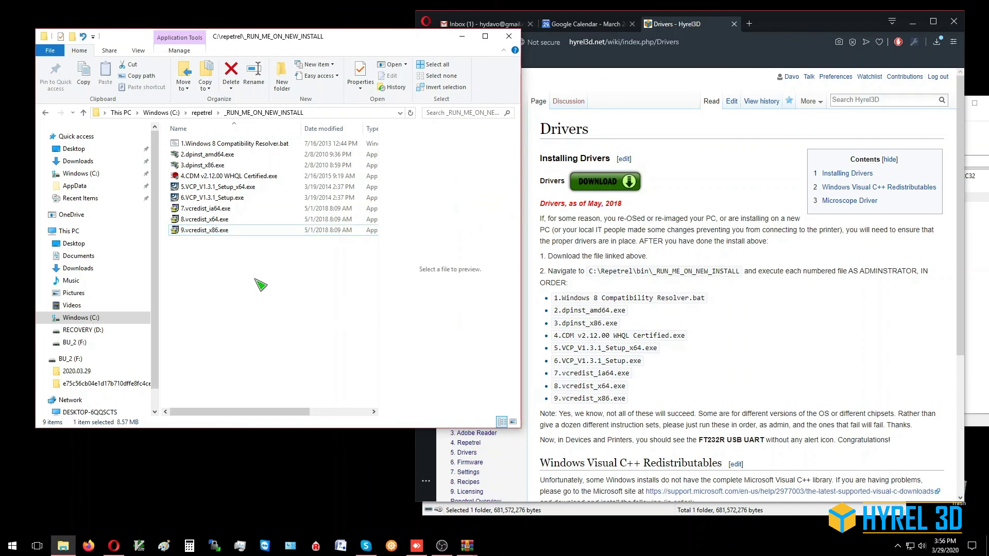
click(734, 359)
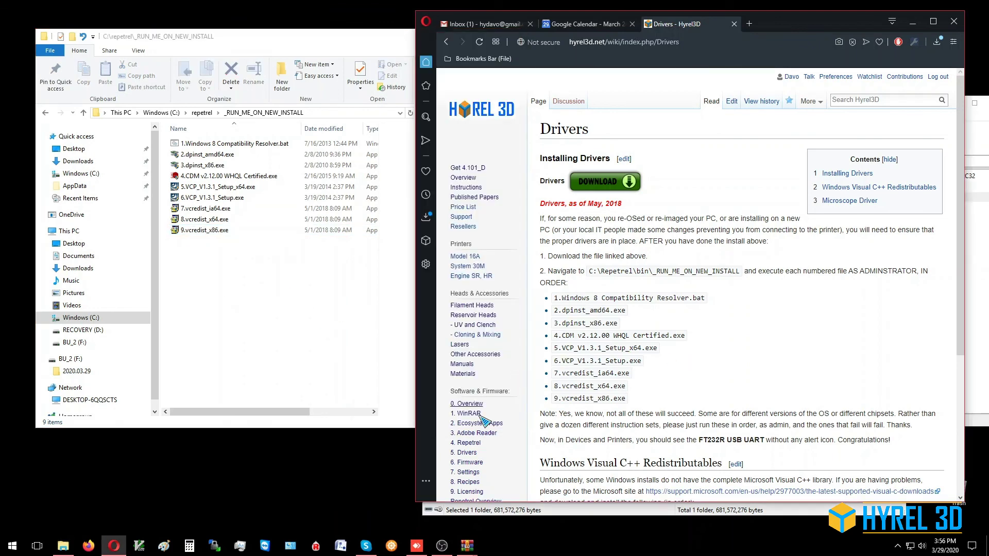